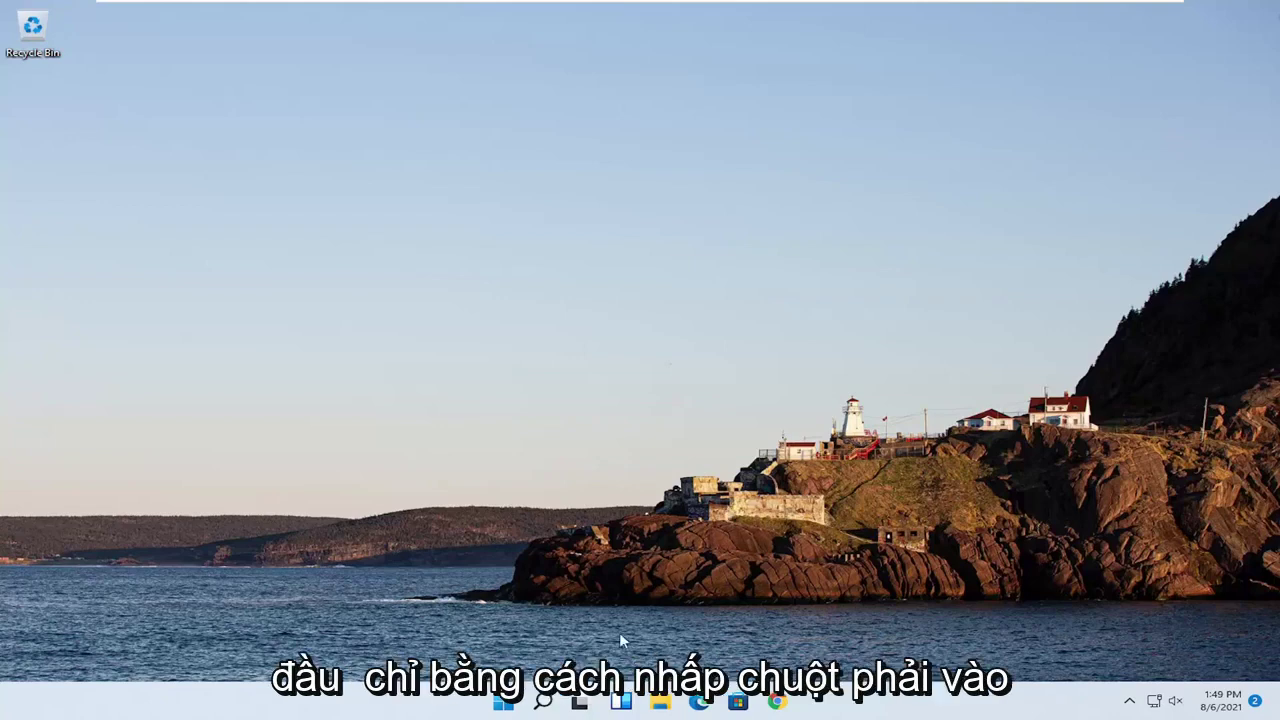
# Open Task Manager from the Start quick menu and browse the Processes list
pyautogui.rightClick(502, 704)
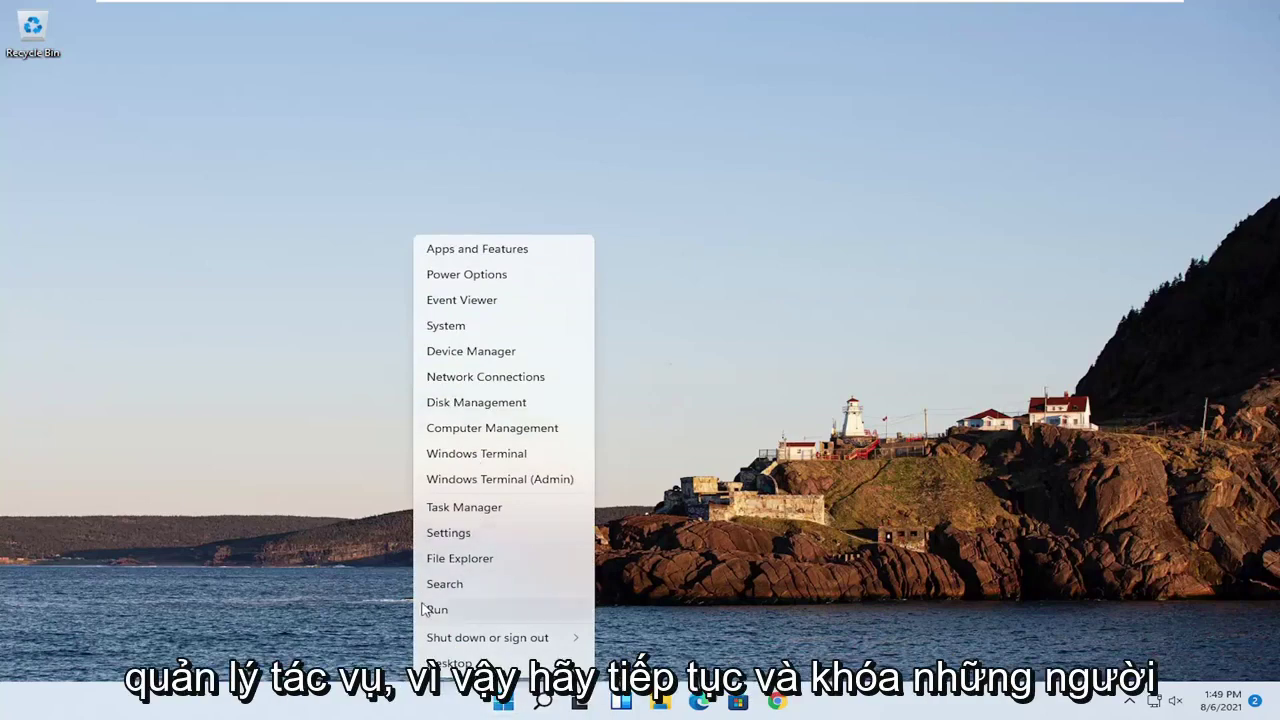
pyautogui.click(462, 509)
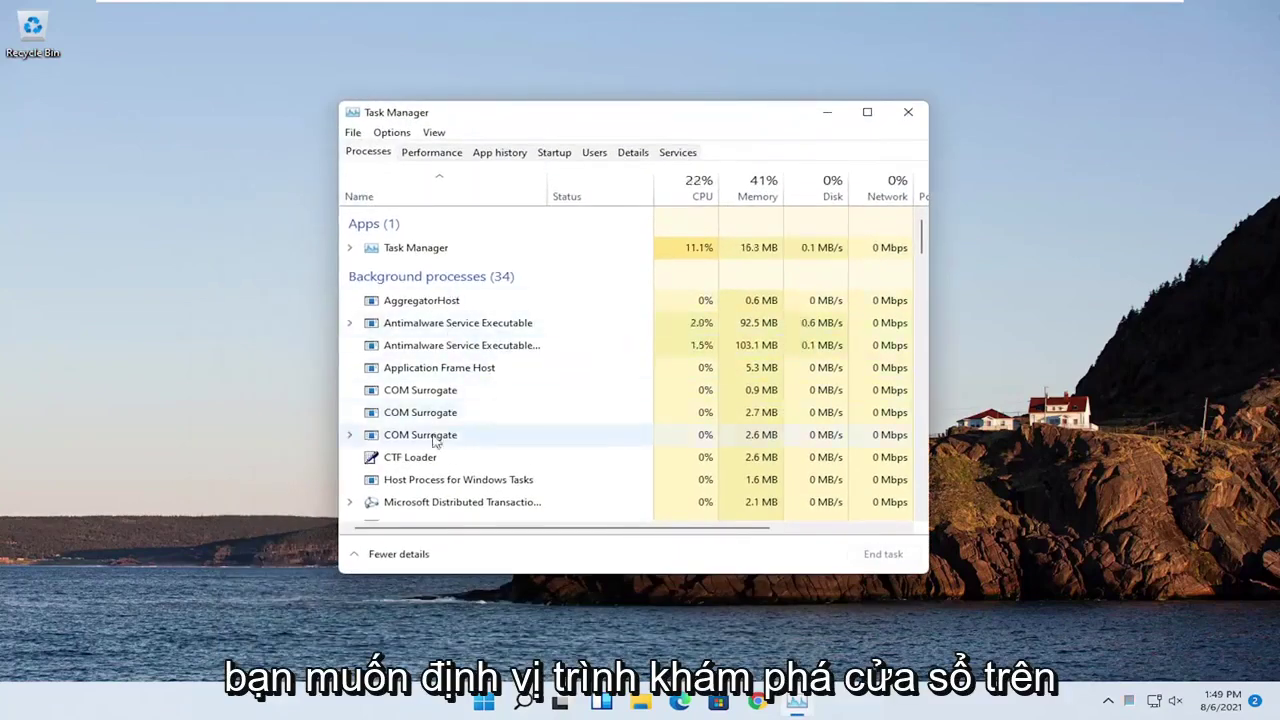
pyautogui.moveTo(925, 247); pyautogui.dragTo(921, 320)
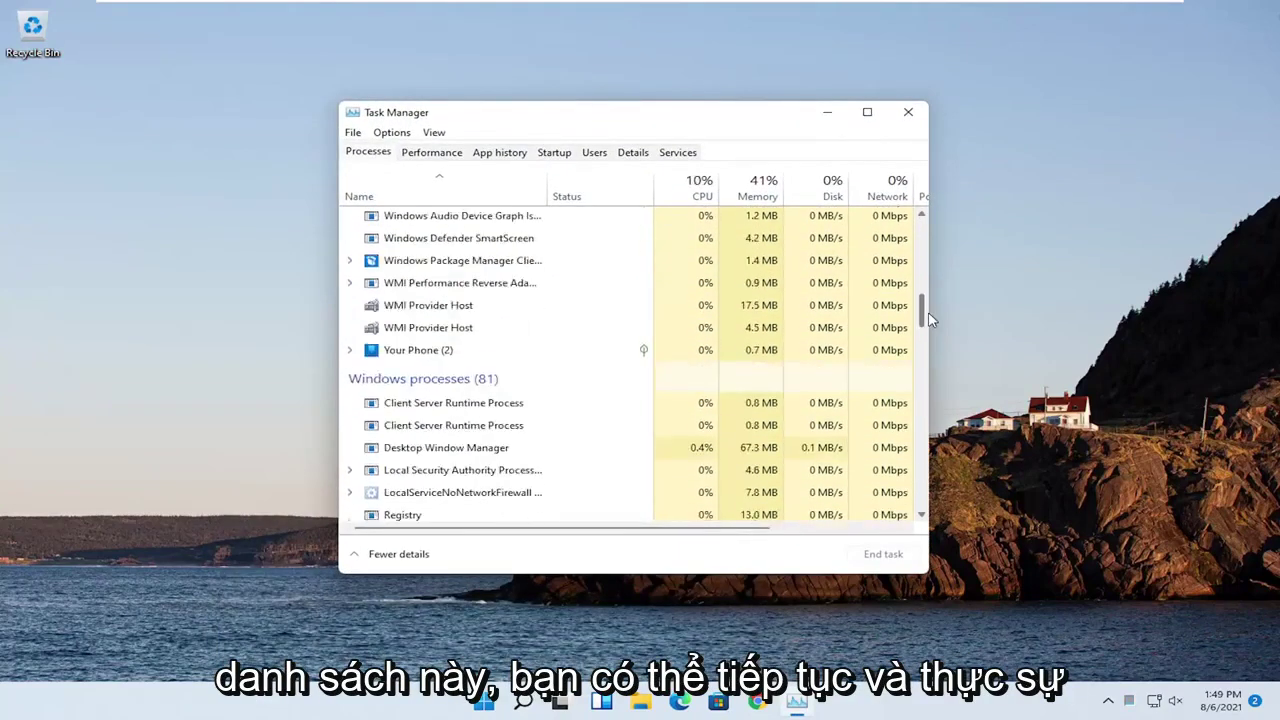
pyautogui.scroll(3, 491, 449)
pyautogui.scroll(2, 428, 355)
pyautogui.scroll(2, 423, 368)
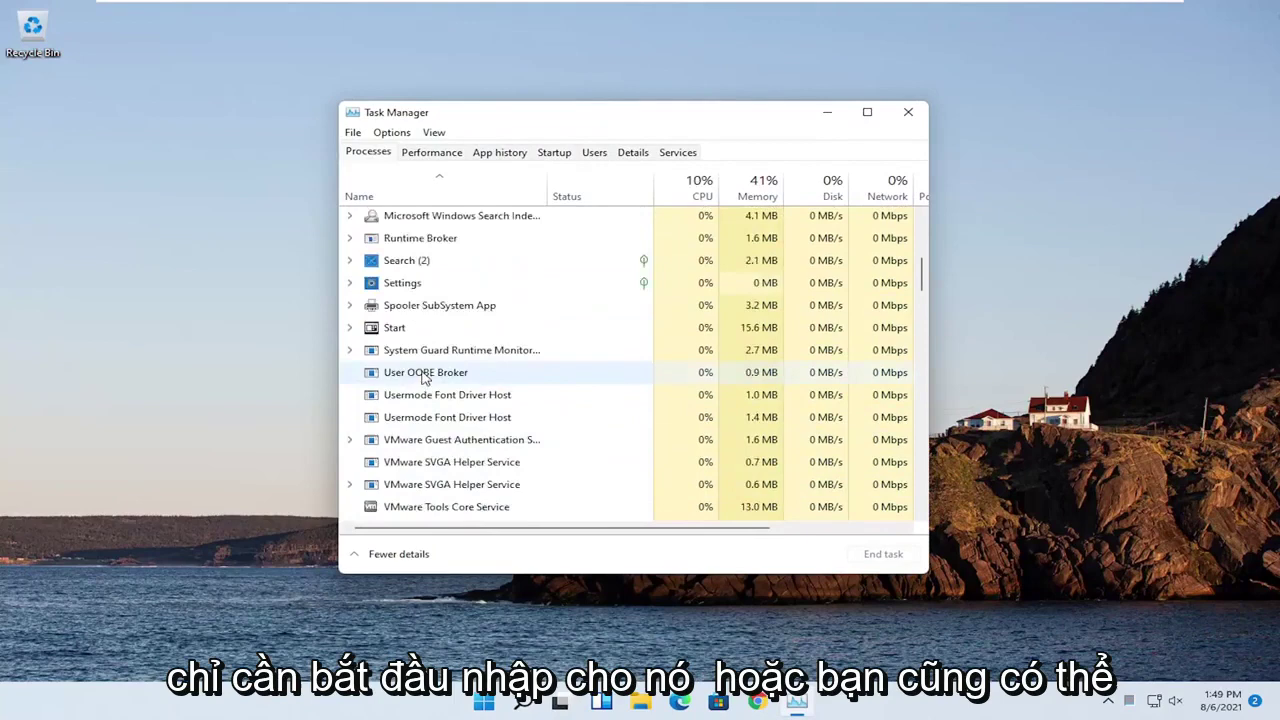
pyautogui.scroll(2, 420, 374)
pyautogui.scroll(-7, 421, 378)
pyautogui.scroll(-3, 420, 380)
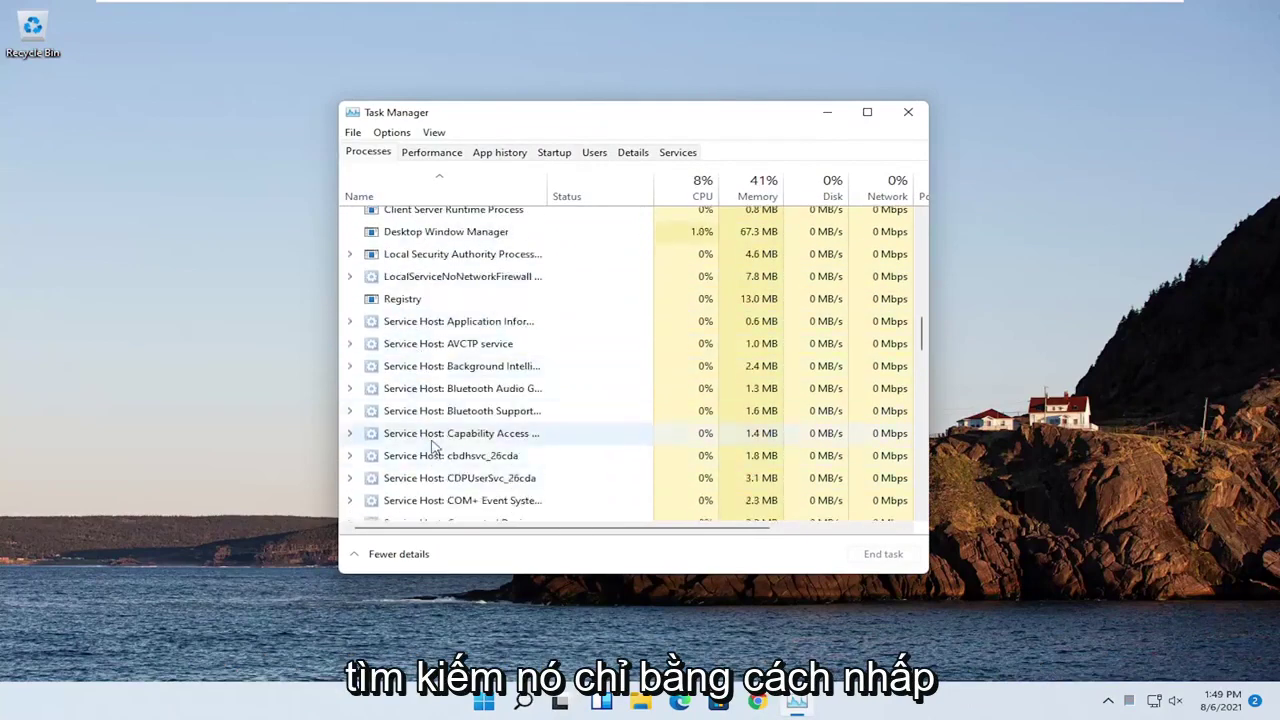
pyautogui.scroll(-3, 428, 434)
pyautogui.scroll(-3, 430, 440)
# Find the Windows Explorer process and restart it
pyautogui.click(435, 320)
pyautogui.press('w')
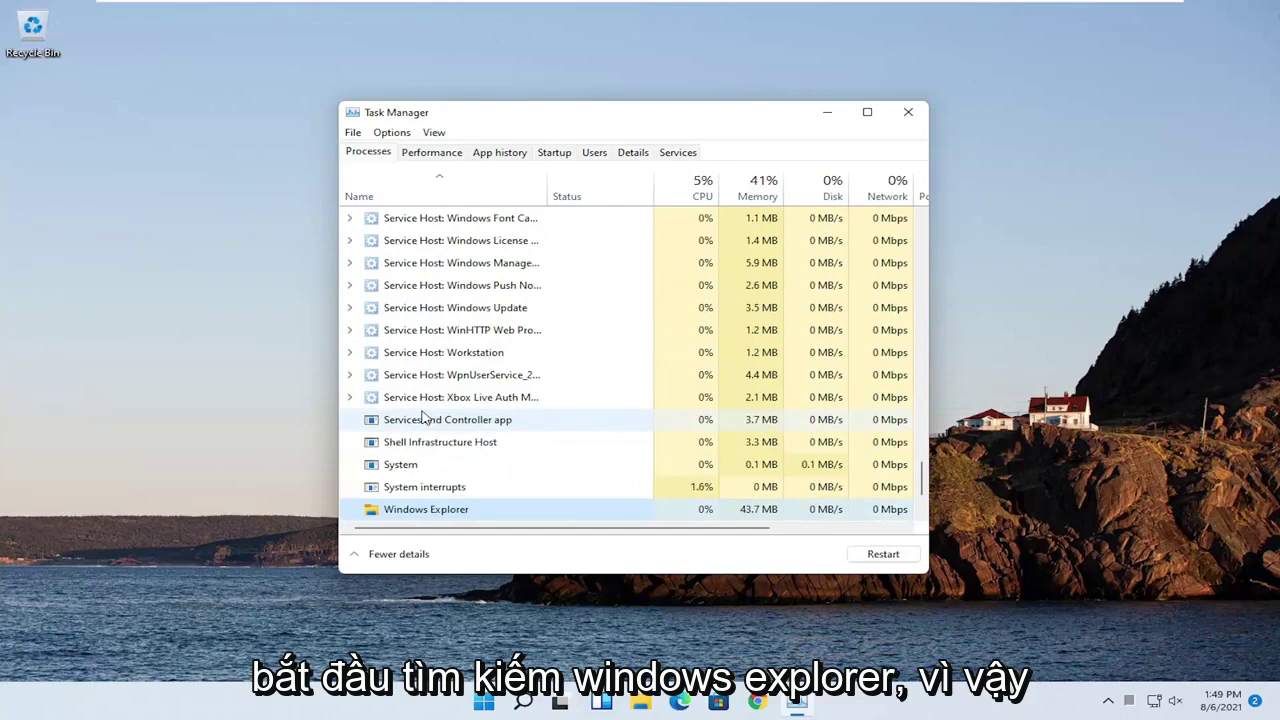
pyautogui.scroll(-1, 423, 418)
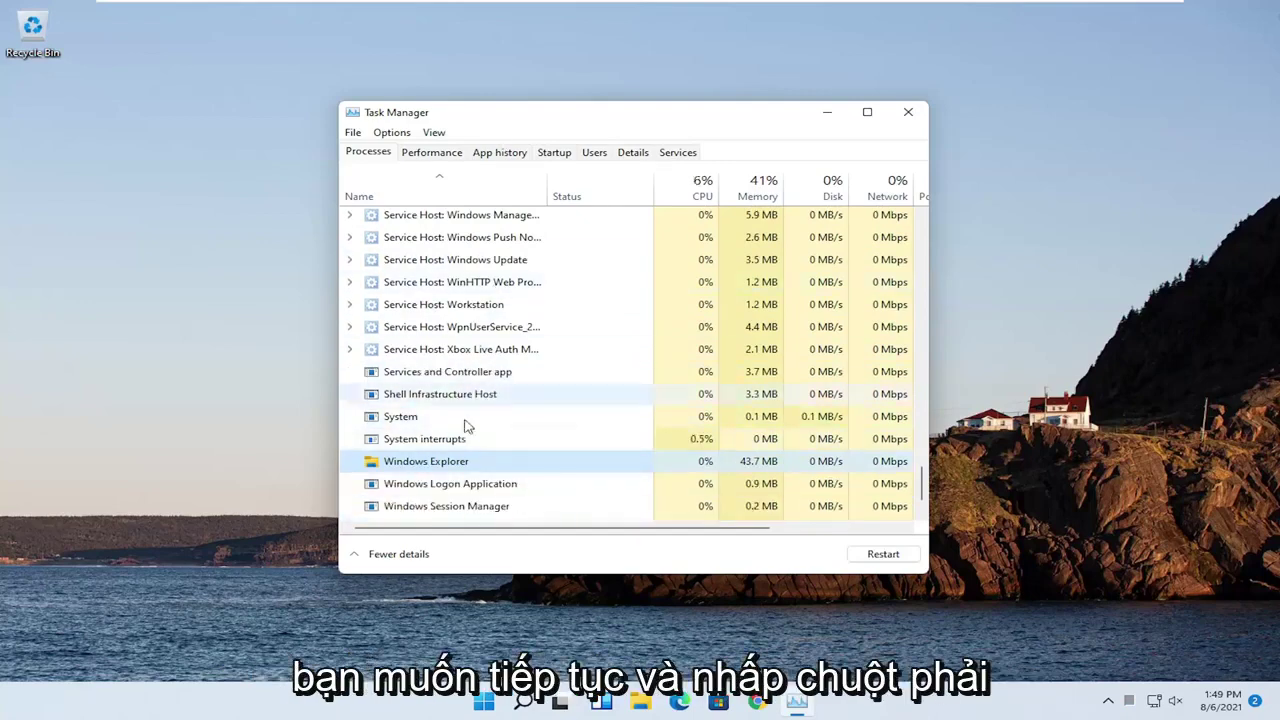
pyautogui.rightClick(415, 465)
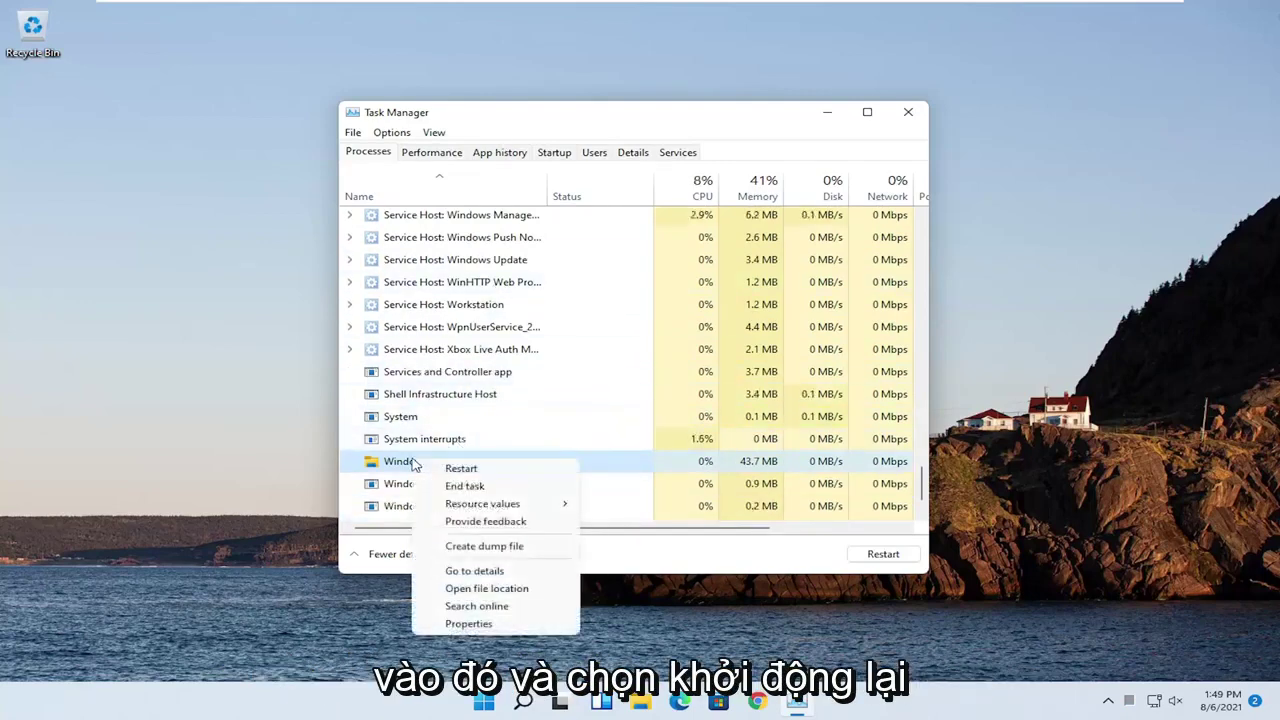
pyautogui.click(460, 468)
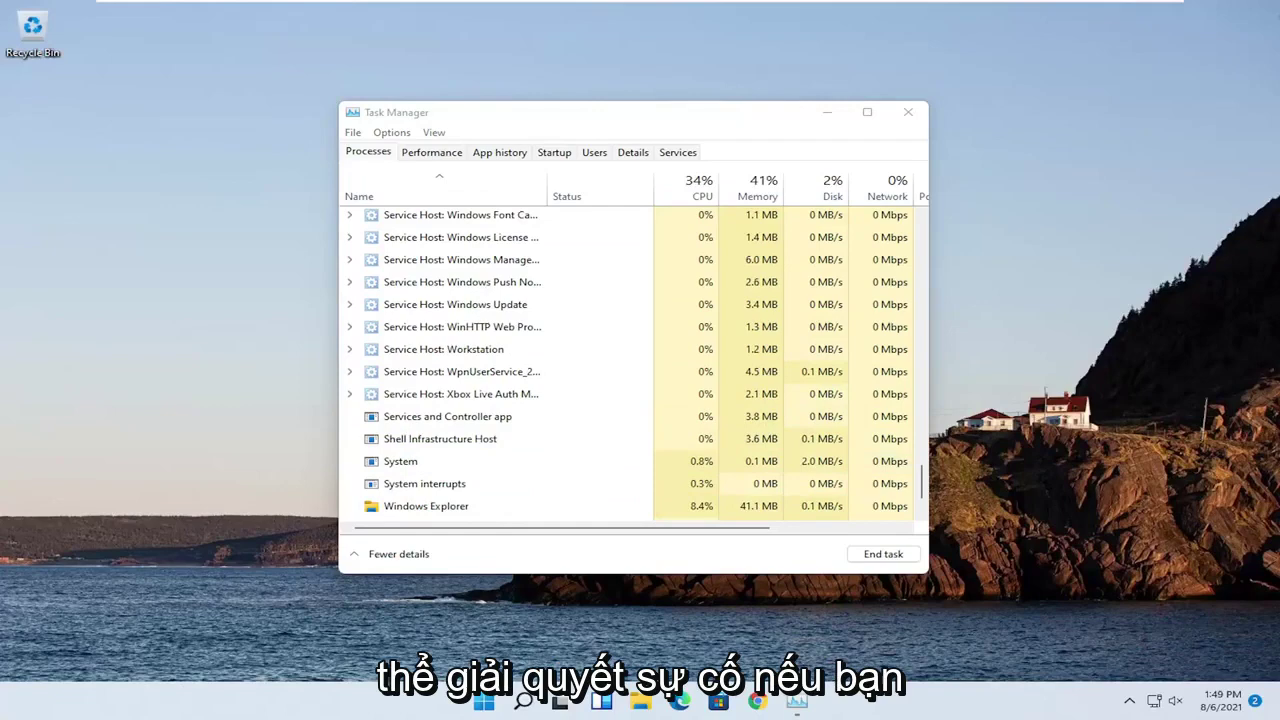
# Close Task Manager and search Windows for cmd
pyautogui.click(910, 113)
pyautogui.click(541, 702)
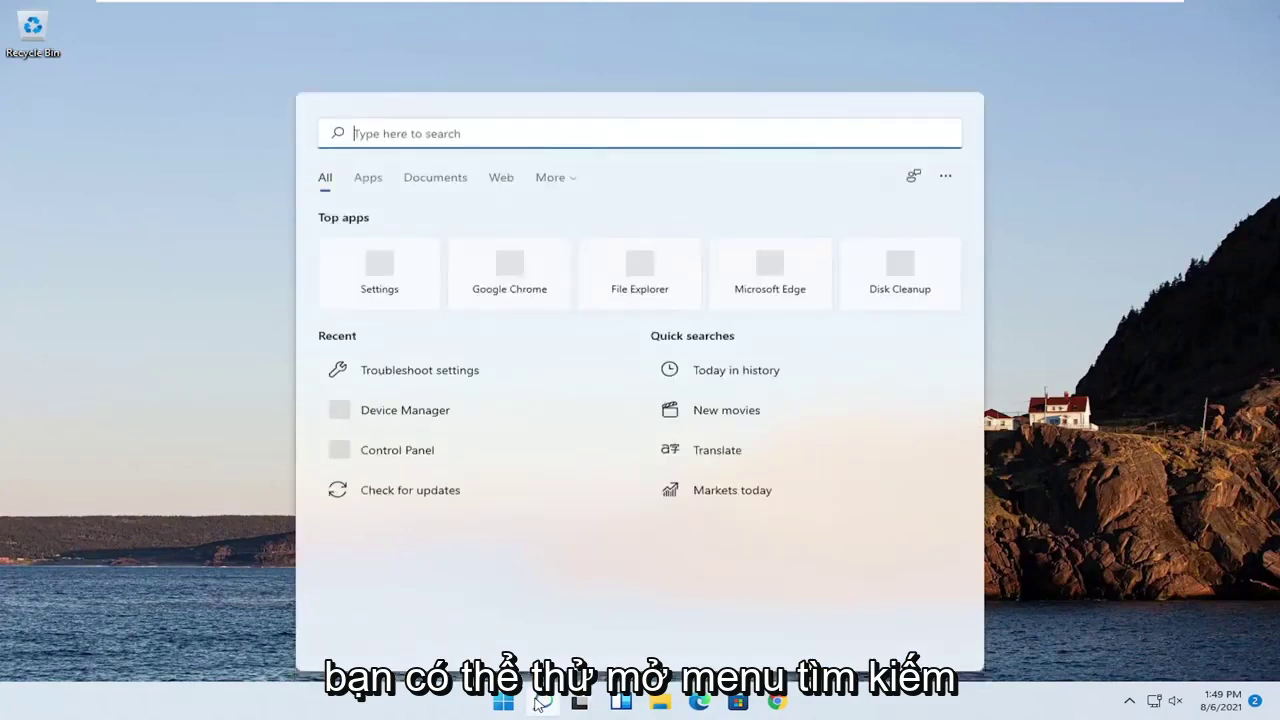
pyautogui.write('cmd')
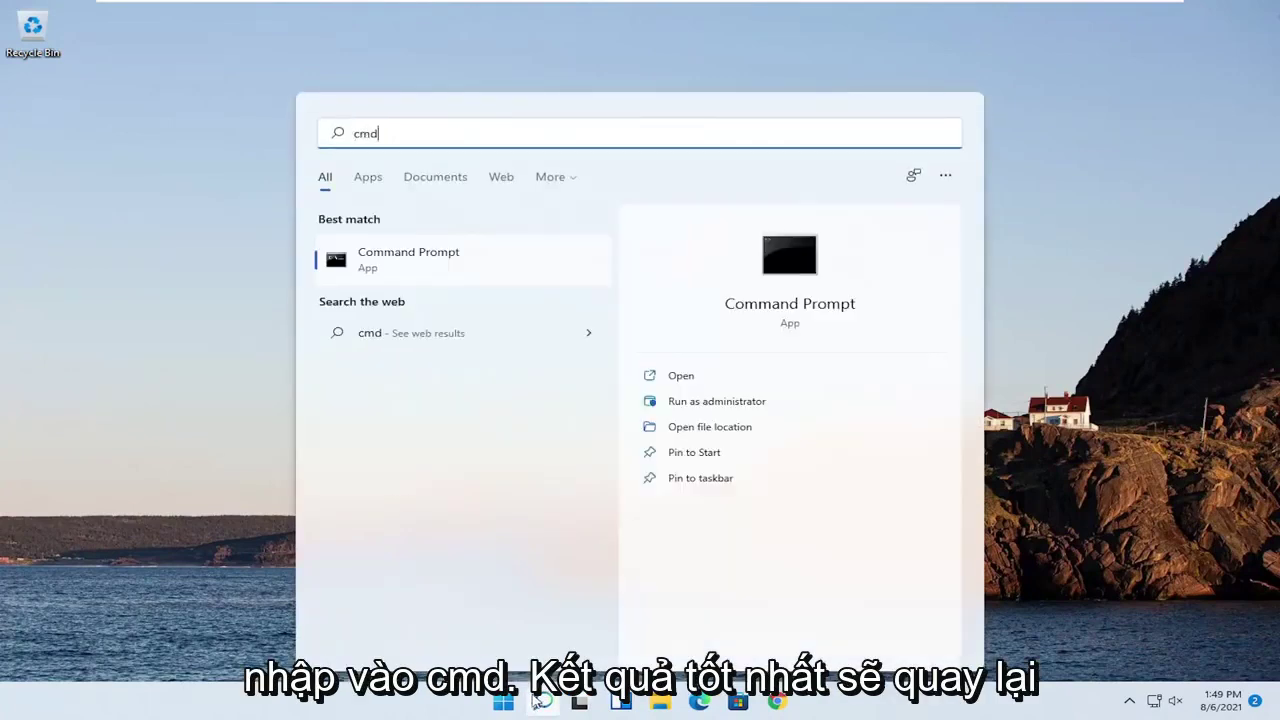
# Run Command Prompt as administrator and start the sfc /scannow scan
pyautogui.rightClick(458, 263)
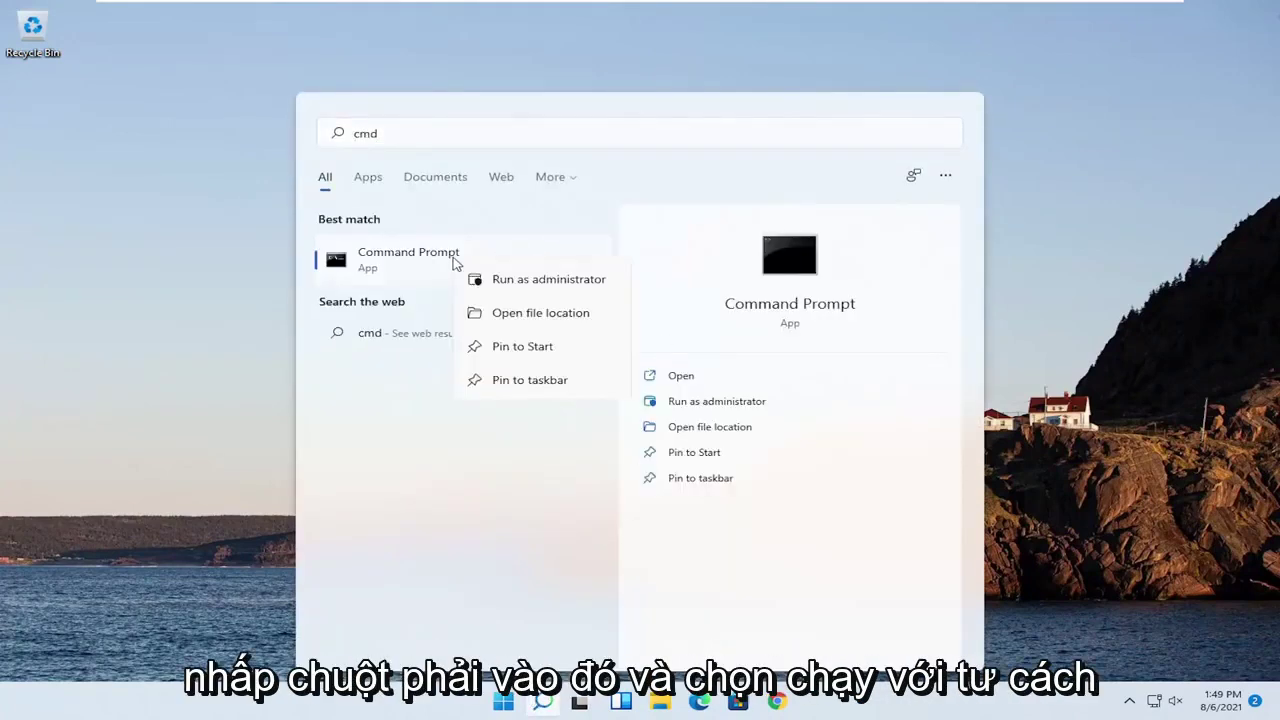
pyautogui.click(522, 283)
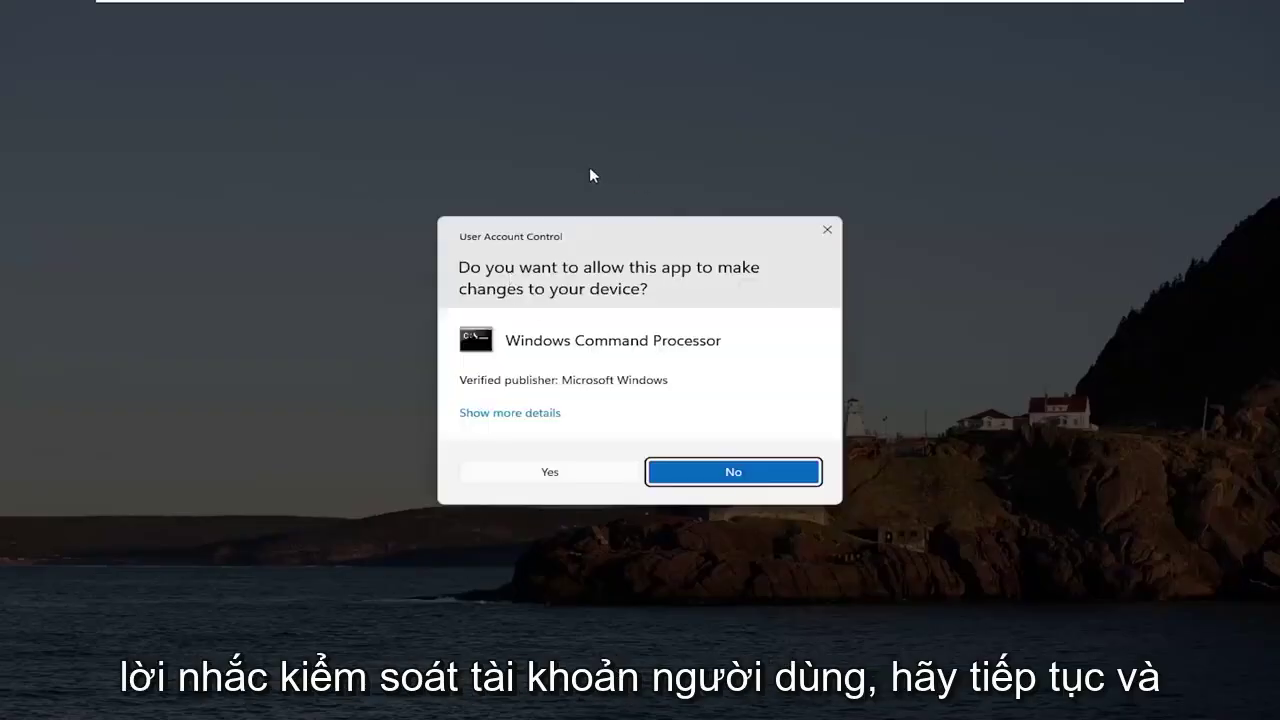
pyautogui.click(554, 475)
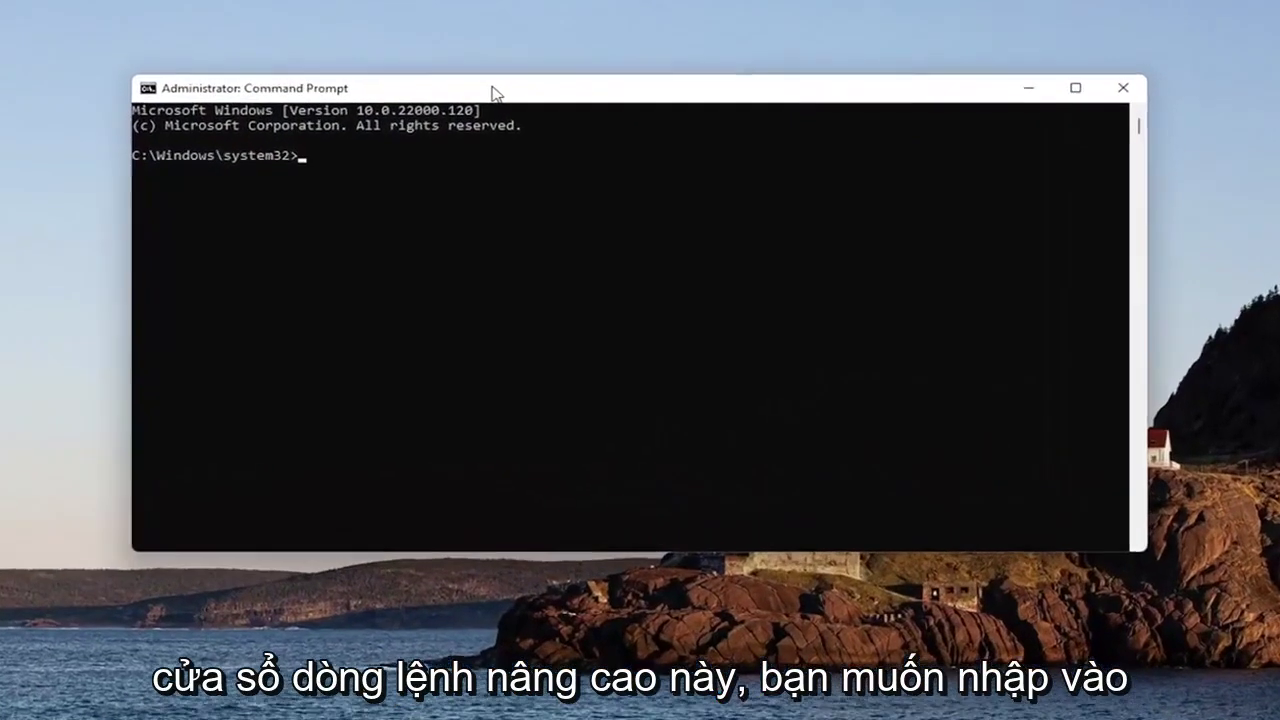
pyautogui.write('sf')
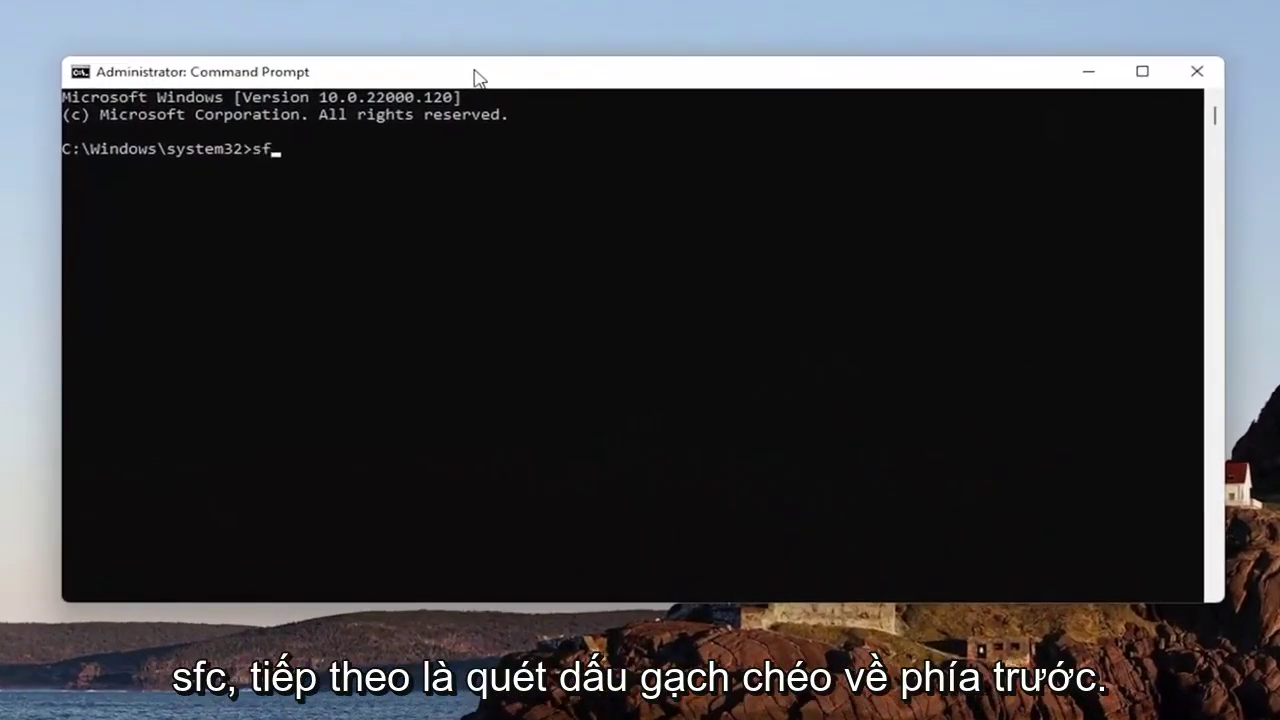
pyautogui.write('c')
pyautogui.write(' /scannow')
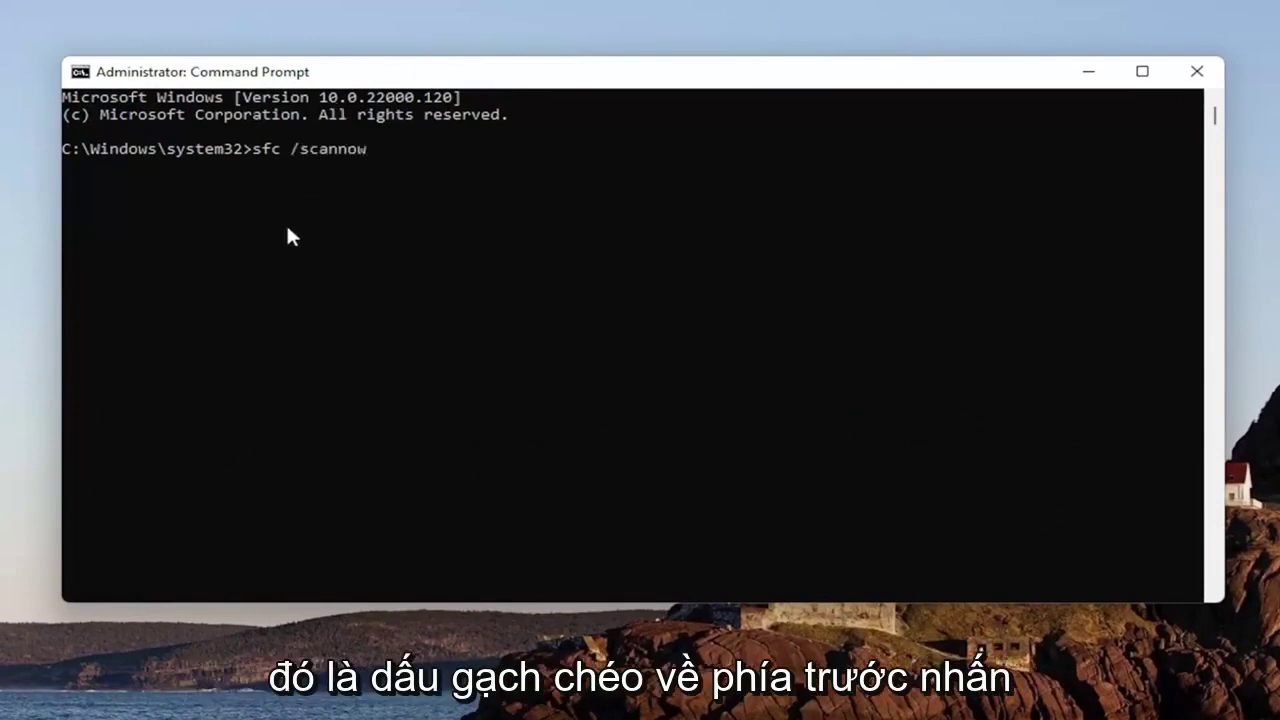
pyautogui.press('Return')
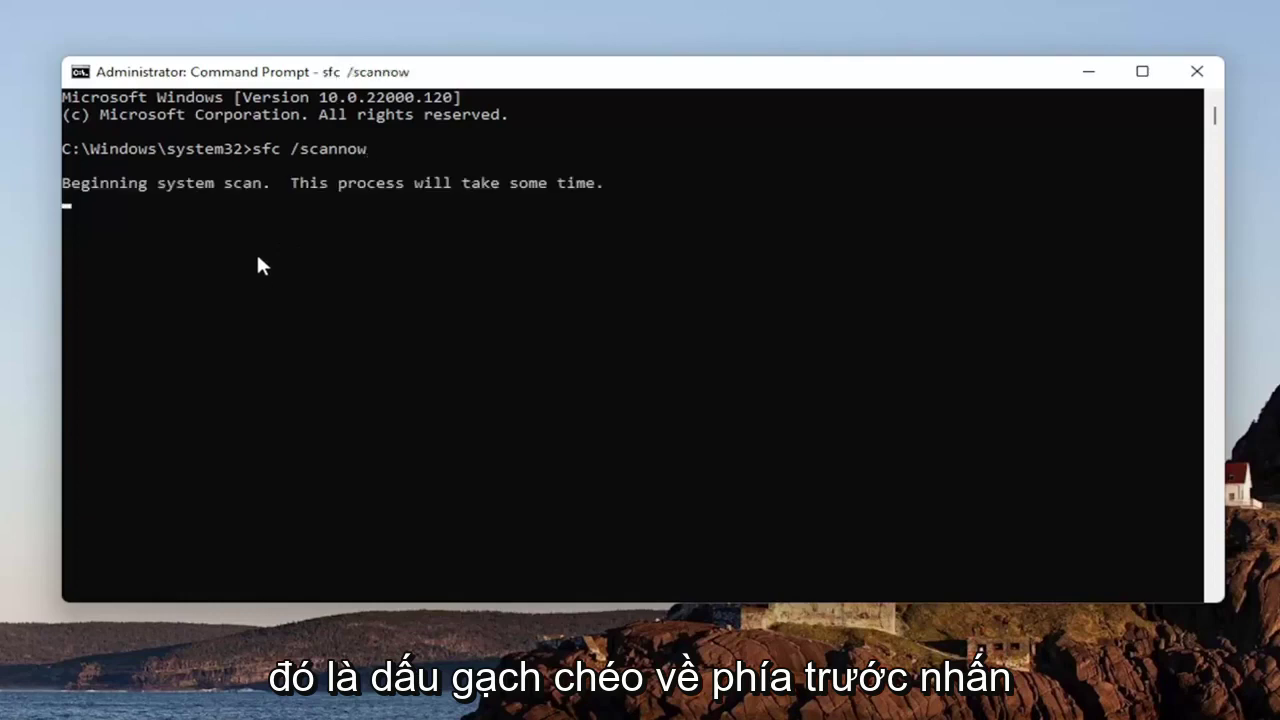